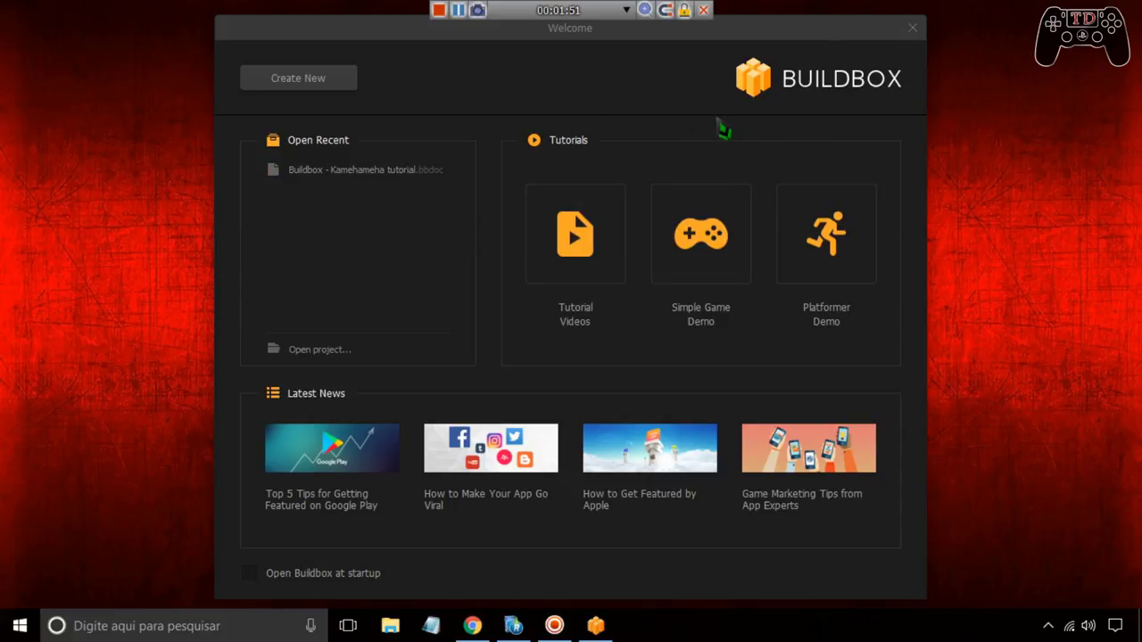
Start a new project and name it "Nome do Game"
{"action": "left_click", "coordinate": [310, 92]}
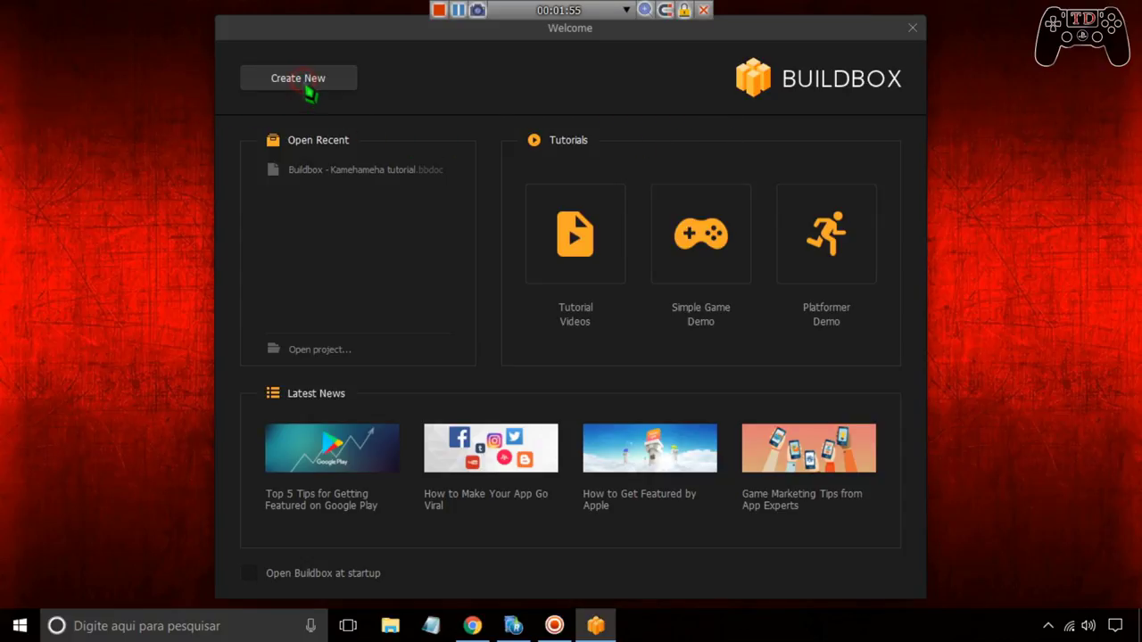
{"action": "double_click", "coordinate": [426, 128]}
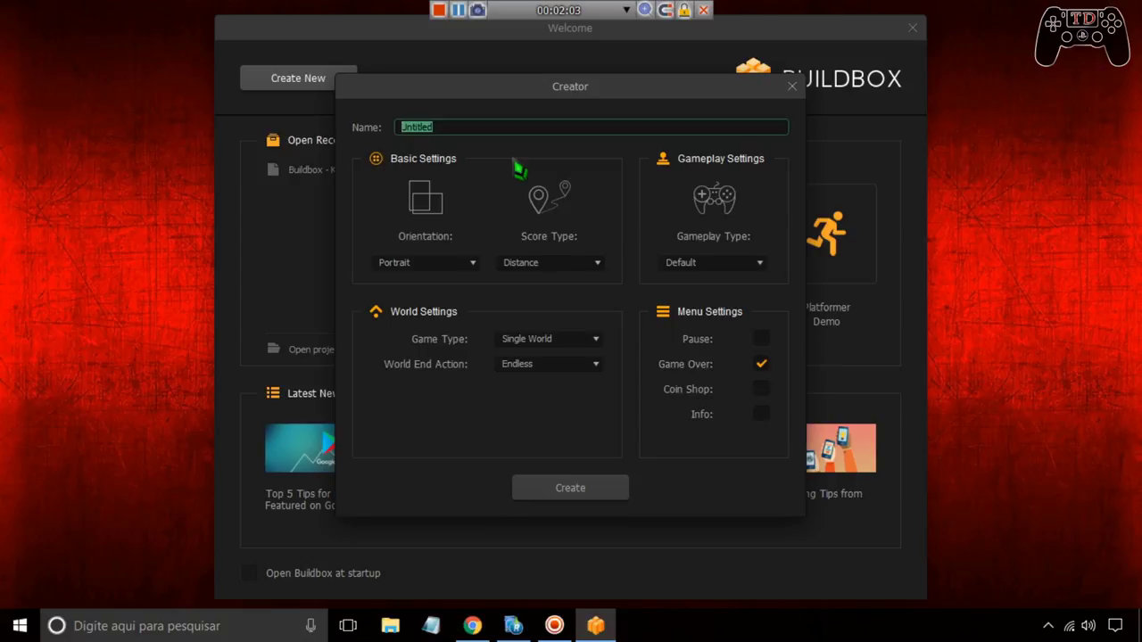
{"action": "type", "text": "Nome do Game"}
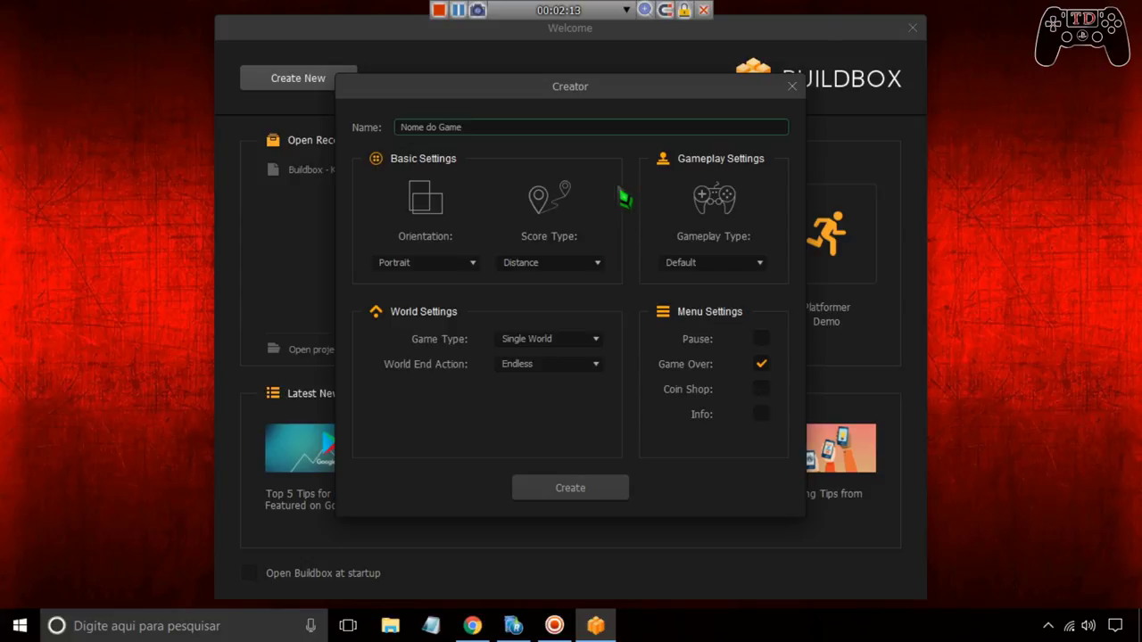
Set the new project's orientation to Landscape
{"action": "left_click", "coordinate": [429, 261]}
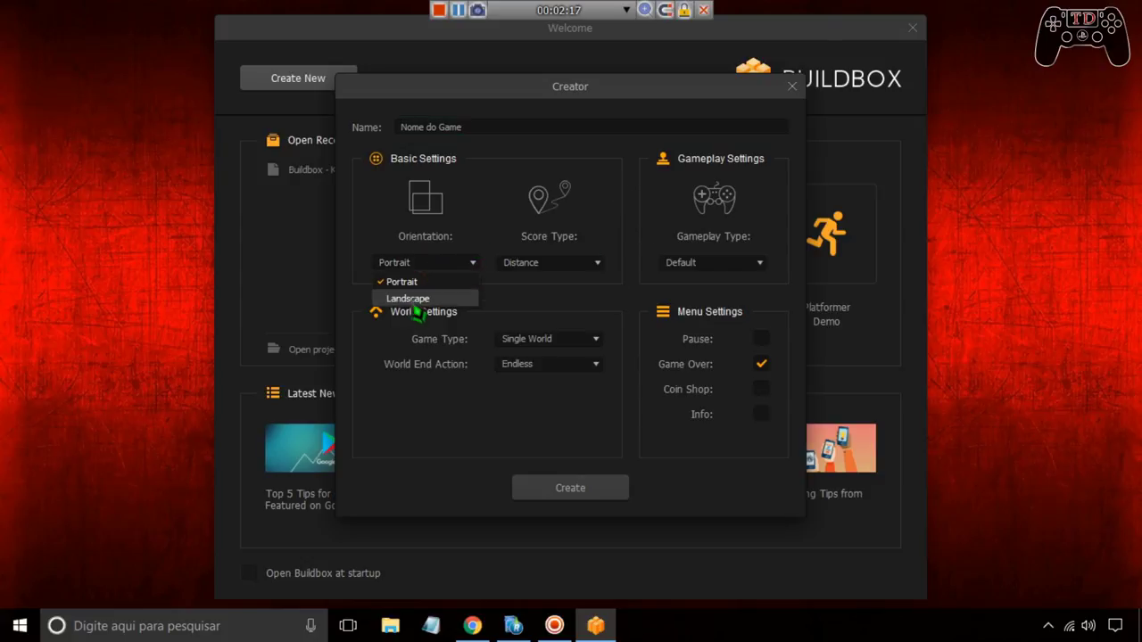
{"action": "left_click", "coordinate": [411, 299]}
{"action": "left_click", "coordinate": [436, 262]}
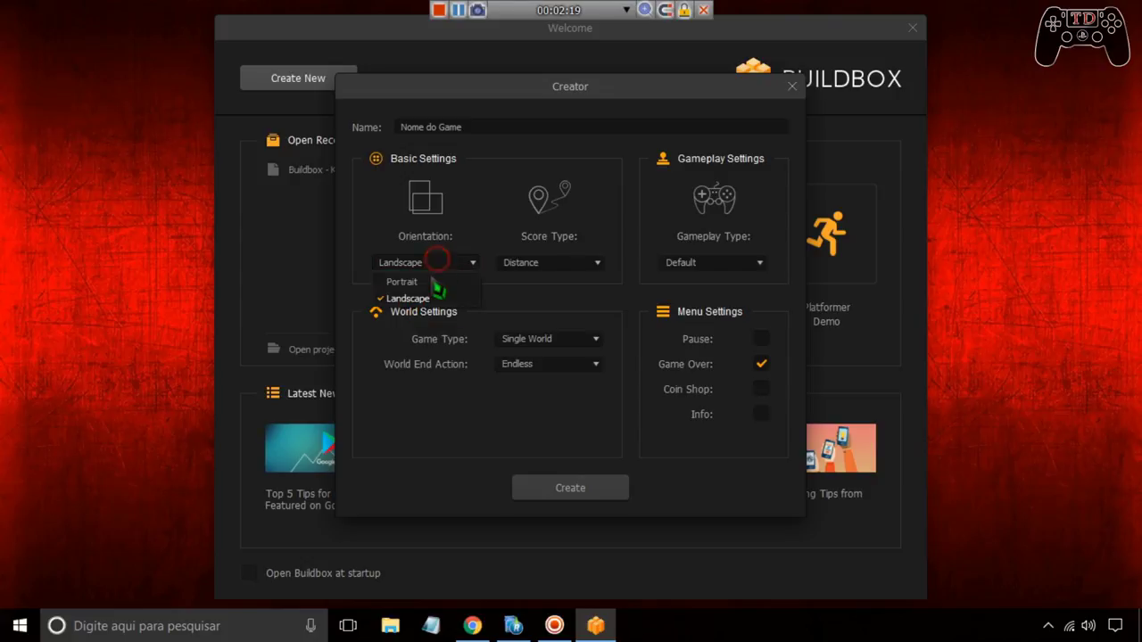
{"action": "left_click", "coordinate": [415, 300]}
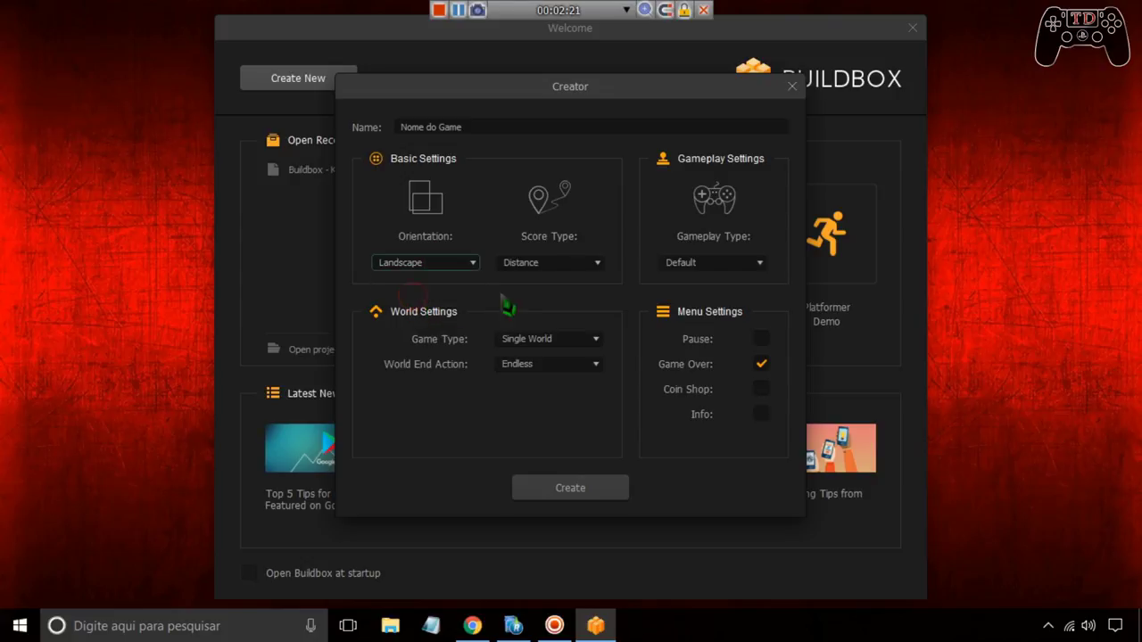
{"action": "left_click", "coordinate": [38, 166]}
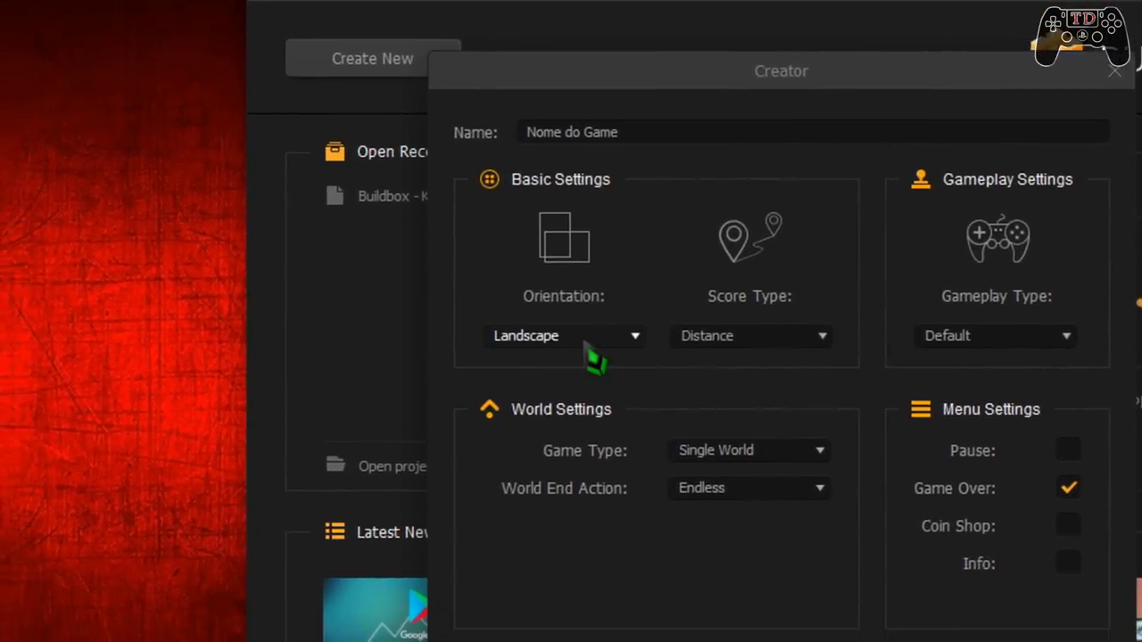
{"action": "left_click", "coordinate": [575, 337]}
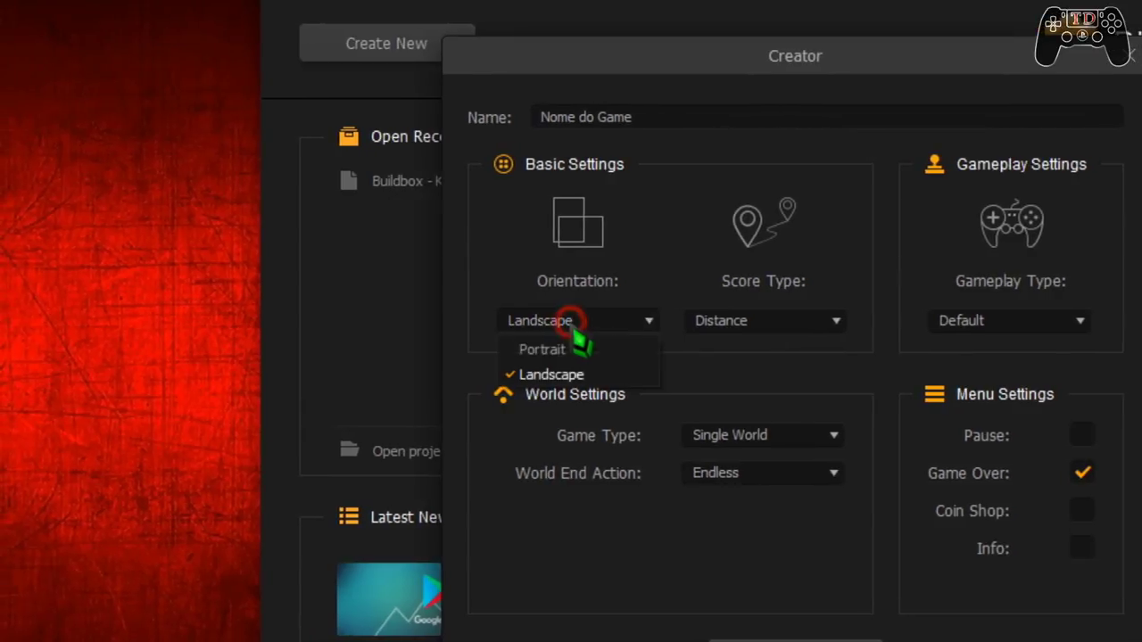
{"action": "left_click", "coordinate": [571, 360]}
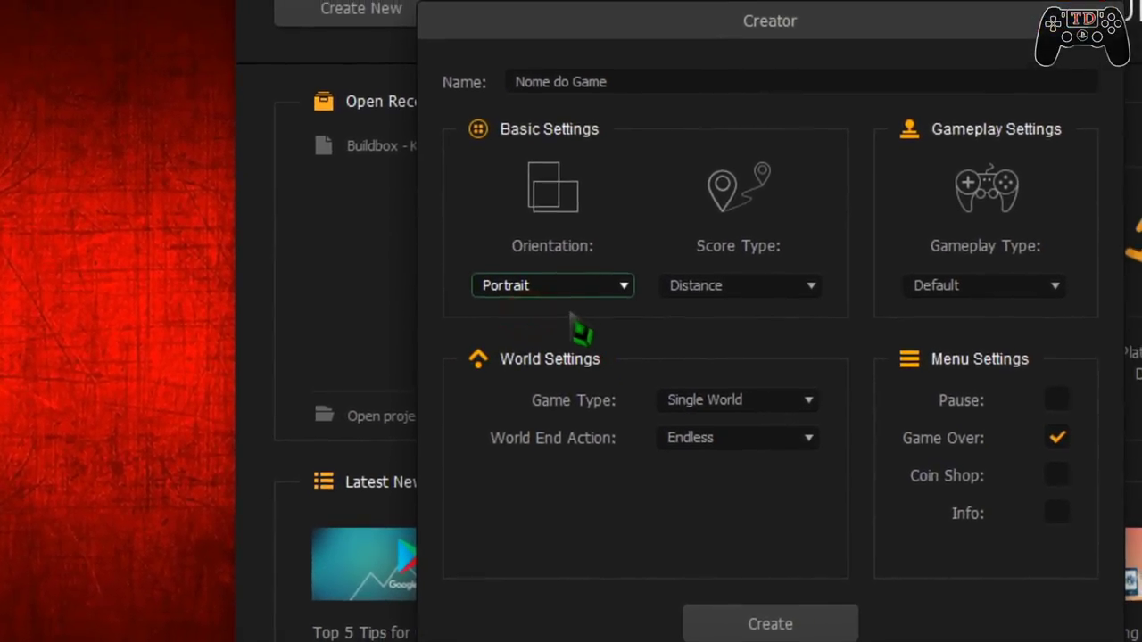
{"action": "left_click", "coordinate": [571, 286]}
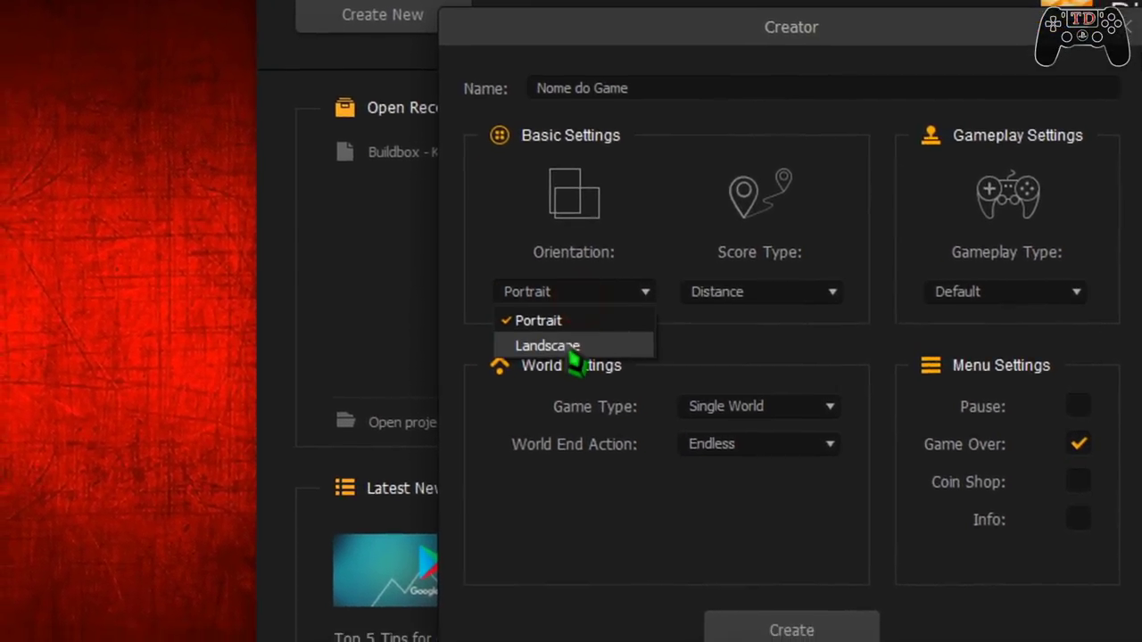
{"action": "left_click", "coordinate": [553, 337]}
Set the score type to Coins Collected and the gameplay type to Platformer
{"action": "left_click", "coordinate": [727, 275]}
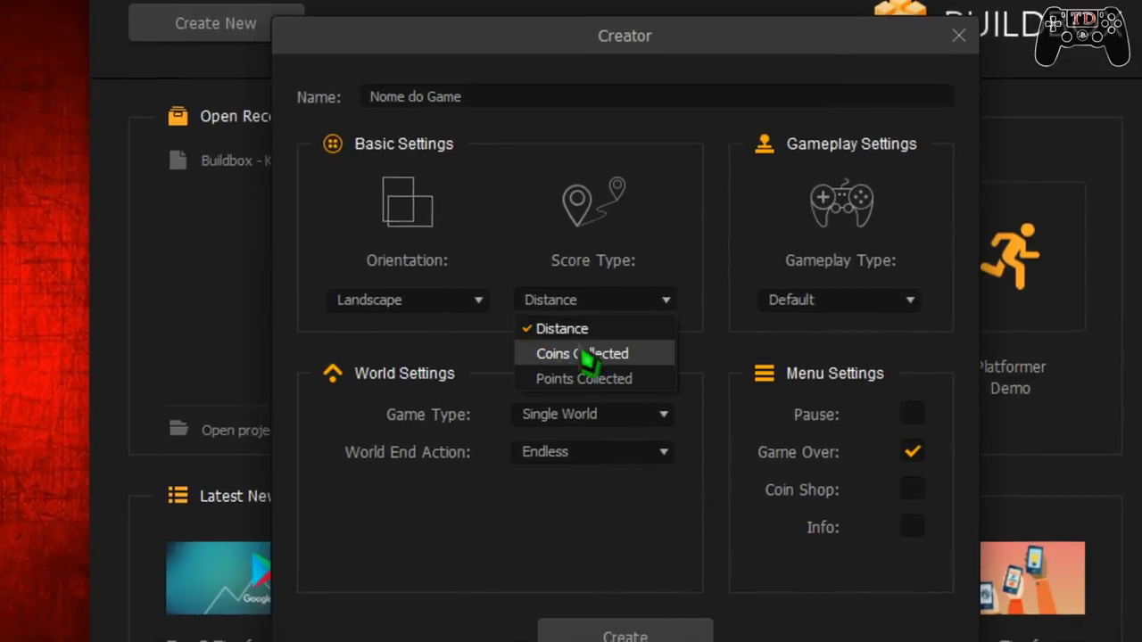
{"action": "left_click", "coordinate": [562, 354]}
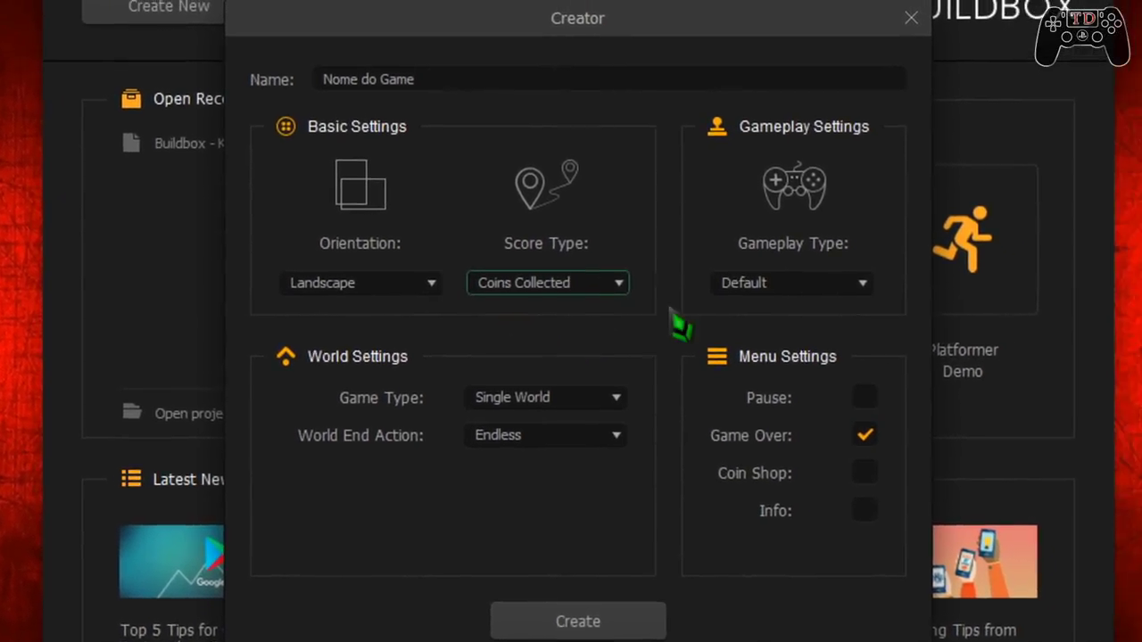
{"action": "left_click", "coordinate": [816, 269]}
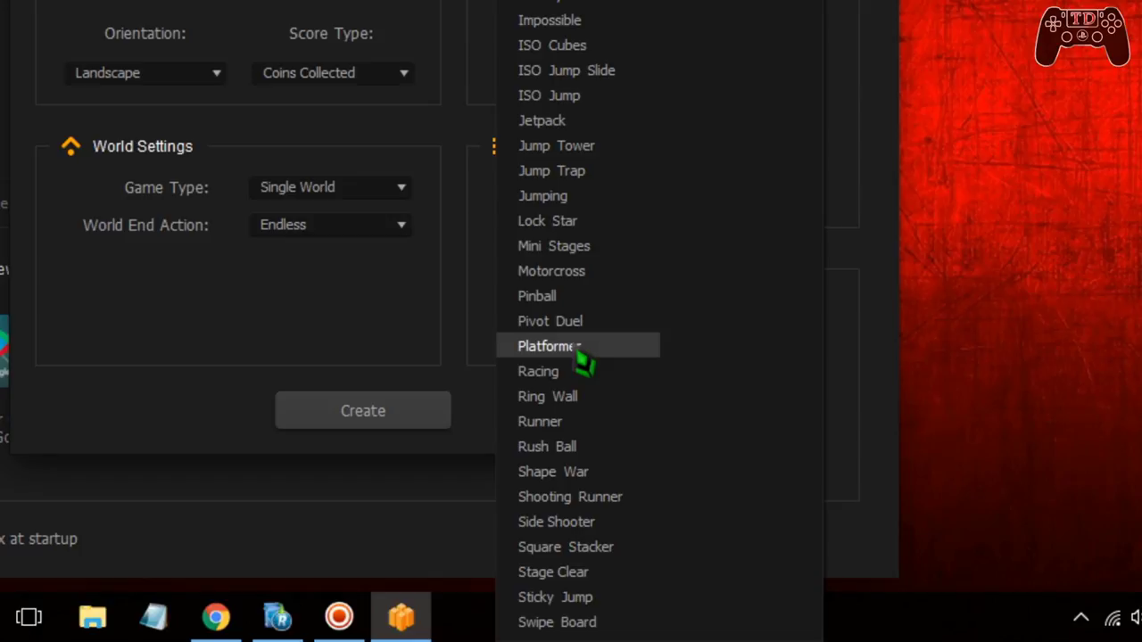
{"action": "left_click", "coordinate": [578, 350]}
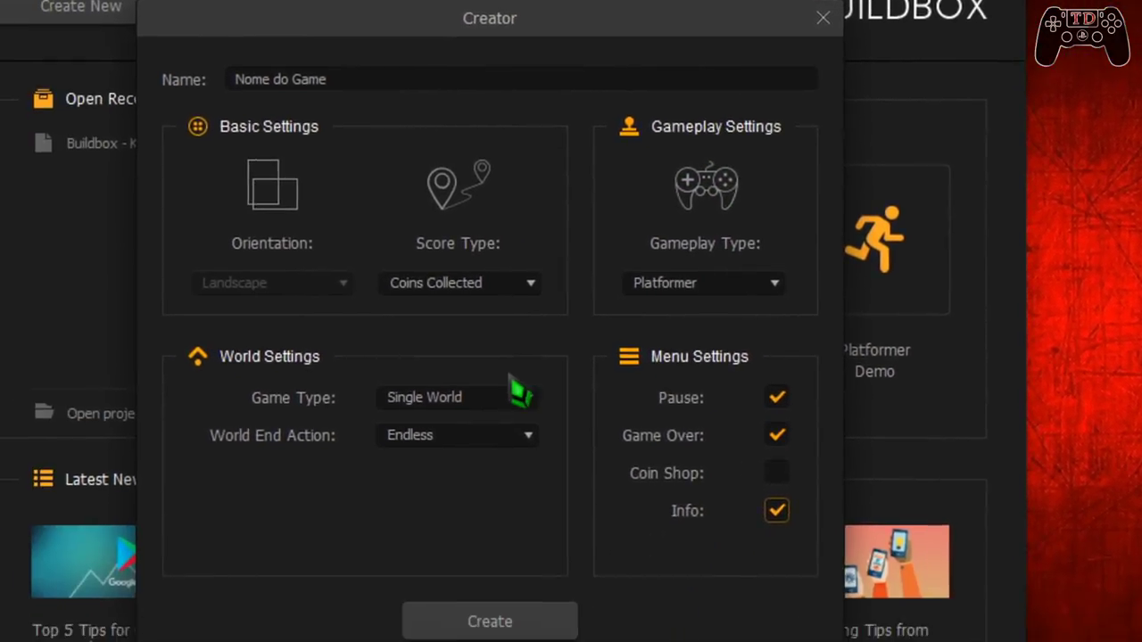
Keep the game type at Single World with the Endless world end action, and create the project
{"action": "left_click", "coordinate": [507, 398]}
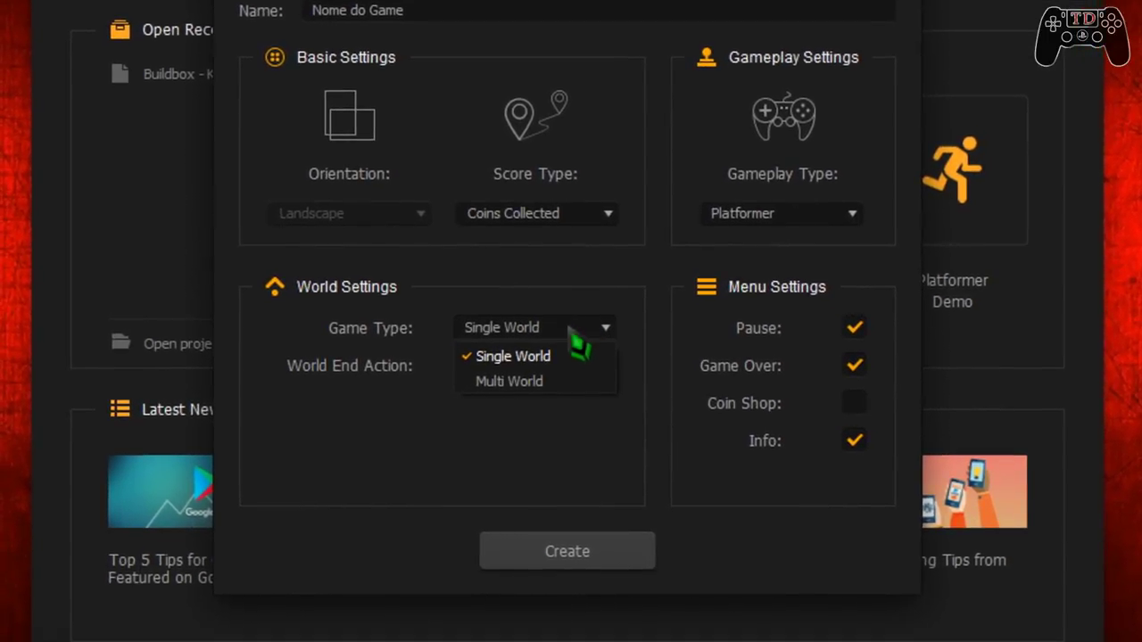
{"action": "left_click", "coordinate": [493, 399]}
{"action": "left_click", "coordinate": [538, 361]}
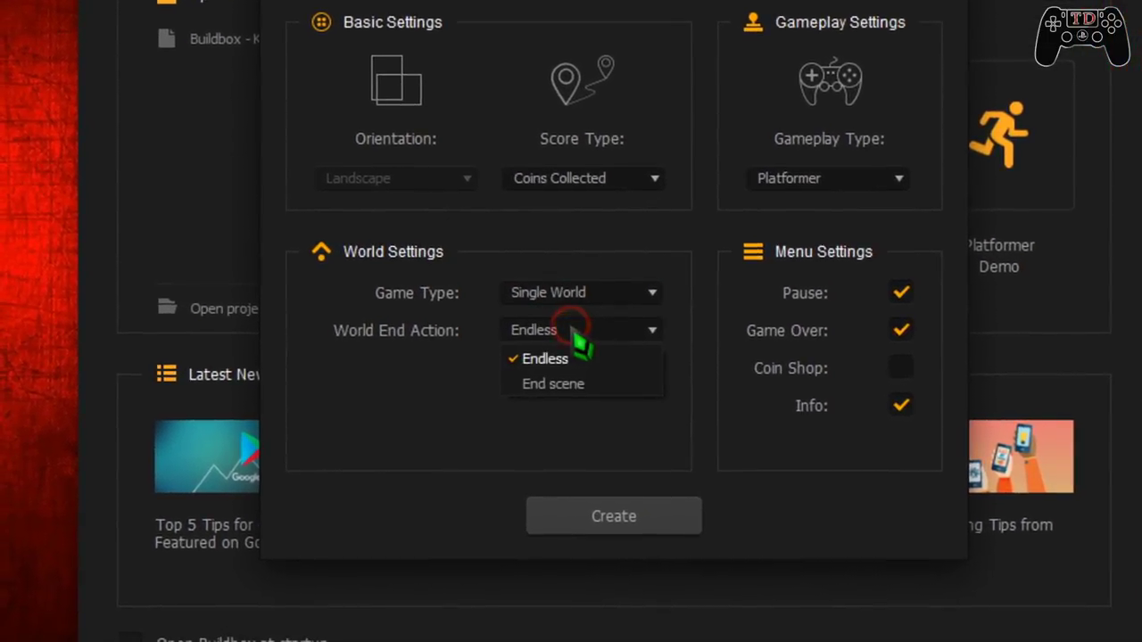
{"action": "left_click", "coordinate": [575, 328]}
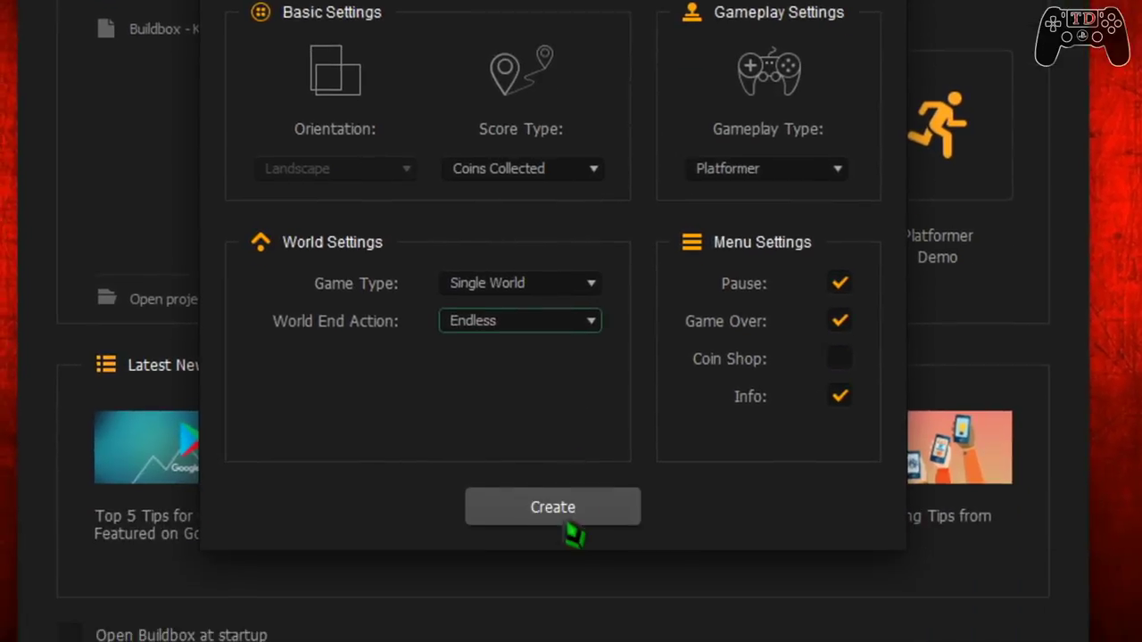
{"action": "left_click", "coordinate": [562, 513]}
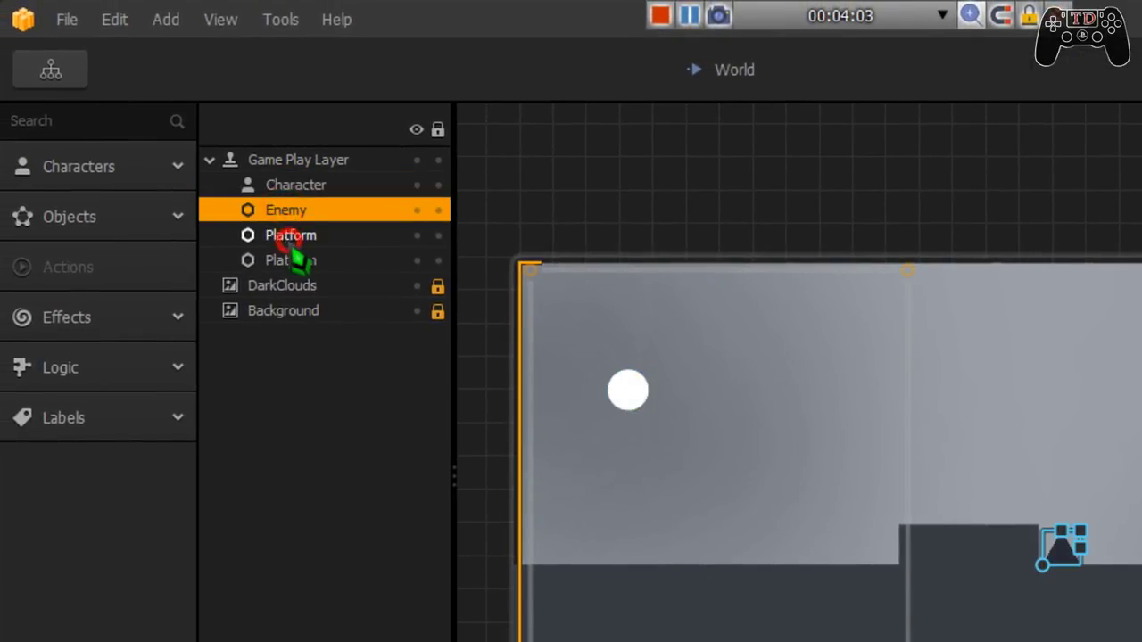
Delete the default Character asset from the project and confirm its removal
{"action": "left_click", "coordinate": [295, 312]}
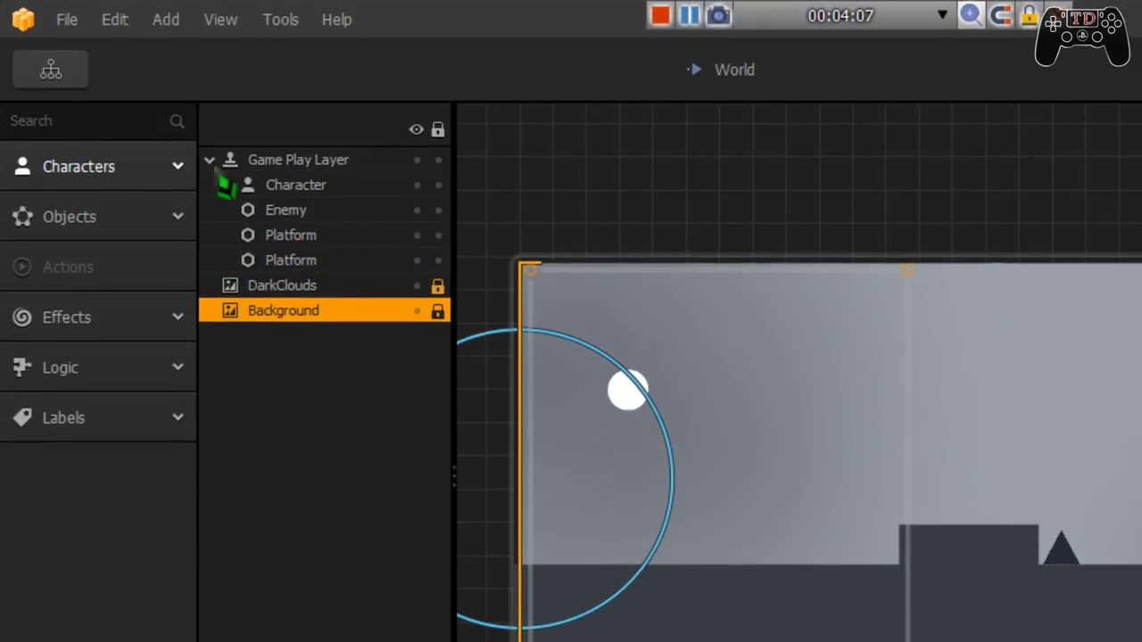
{"action": "left_click", "coordinate": [178, 167]}
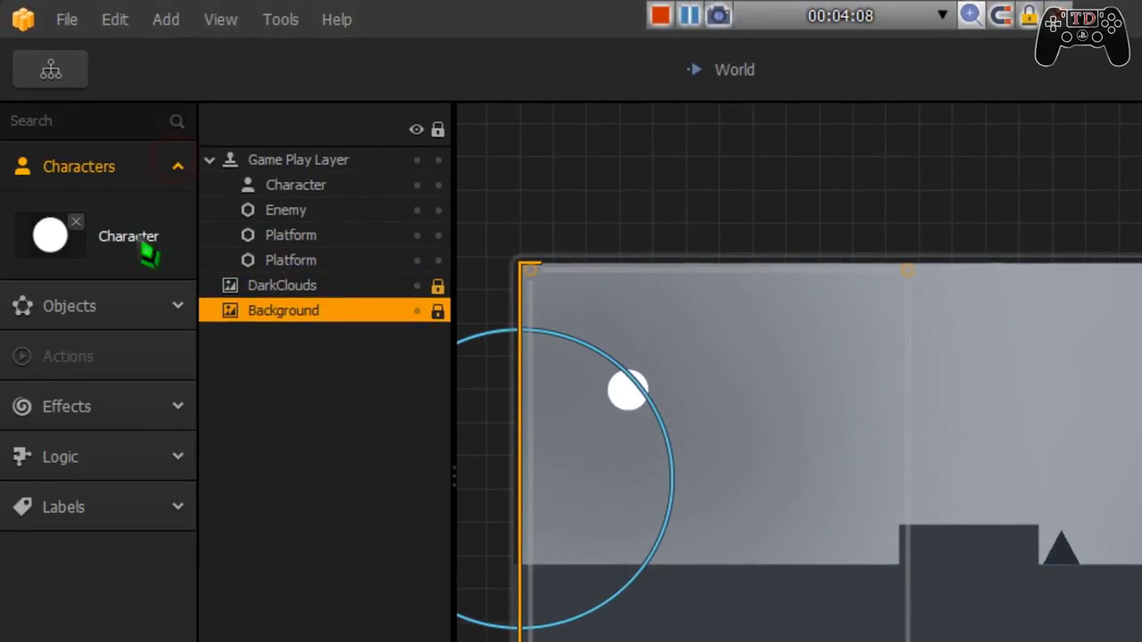
{"action": "left_click", "coordinate": [74, 216]}
{"action": "left_click", "coordinate": [793, 459]}
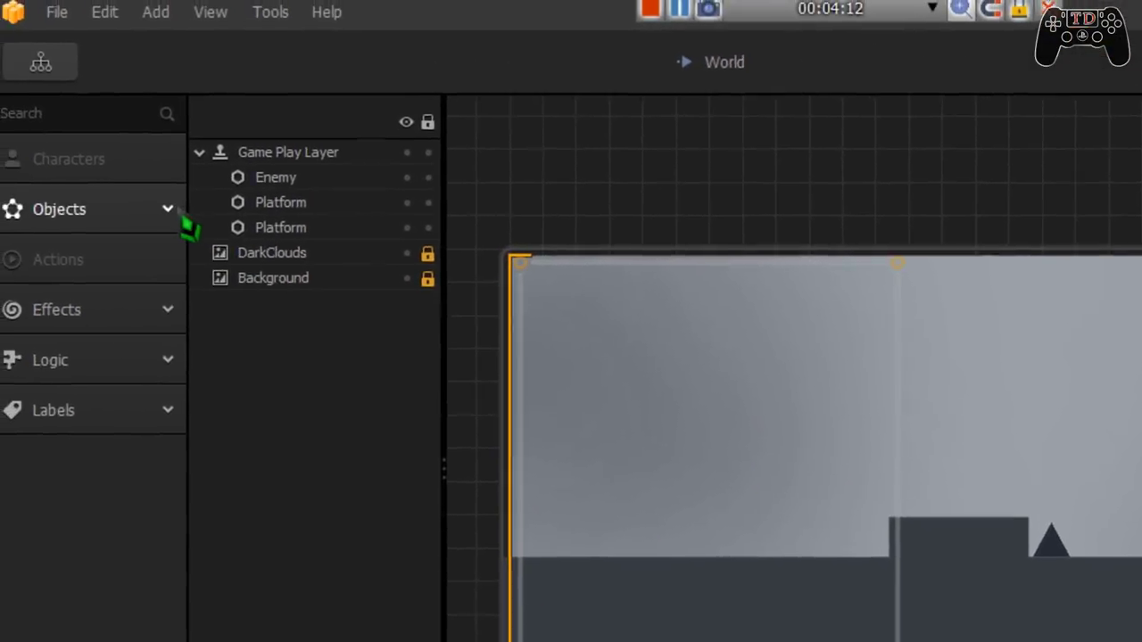
Delete the default Platform and Enemy objects from the project's assets, confirming both removals
{"action": "left_click", "coordinate": [177, 217]}
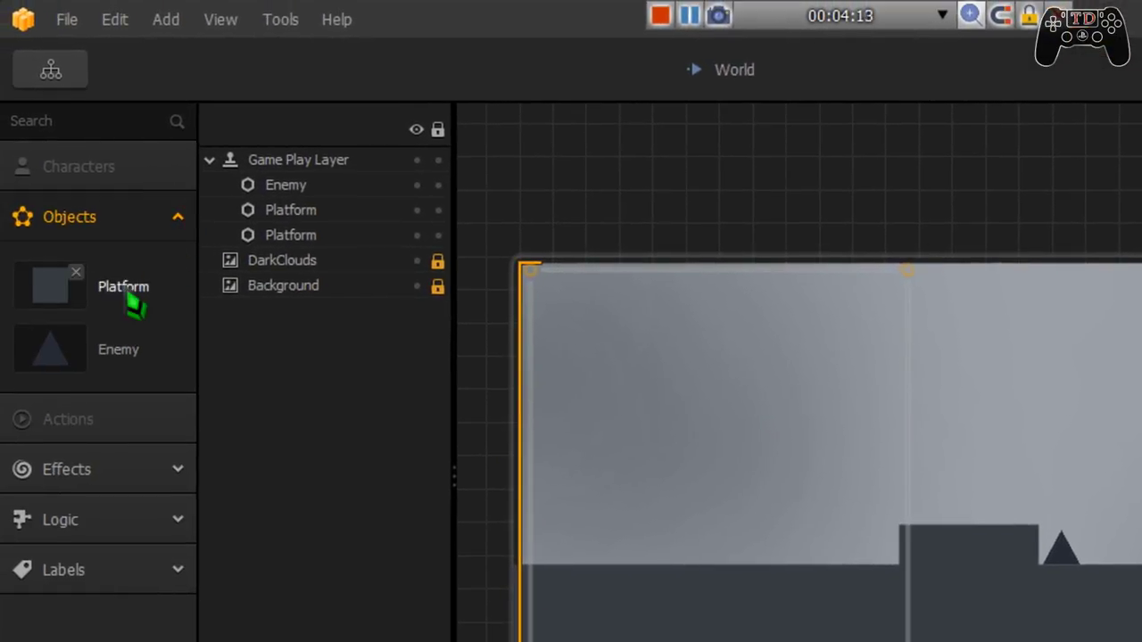
{"action": "left_click", "coordinate": [76, 272]}
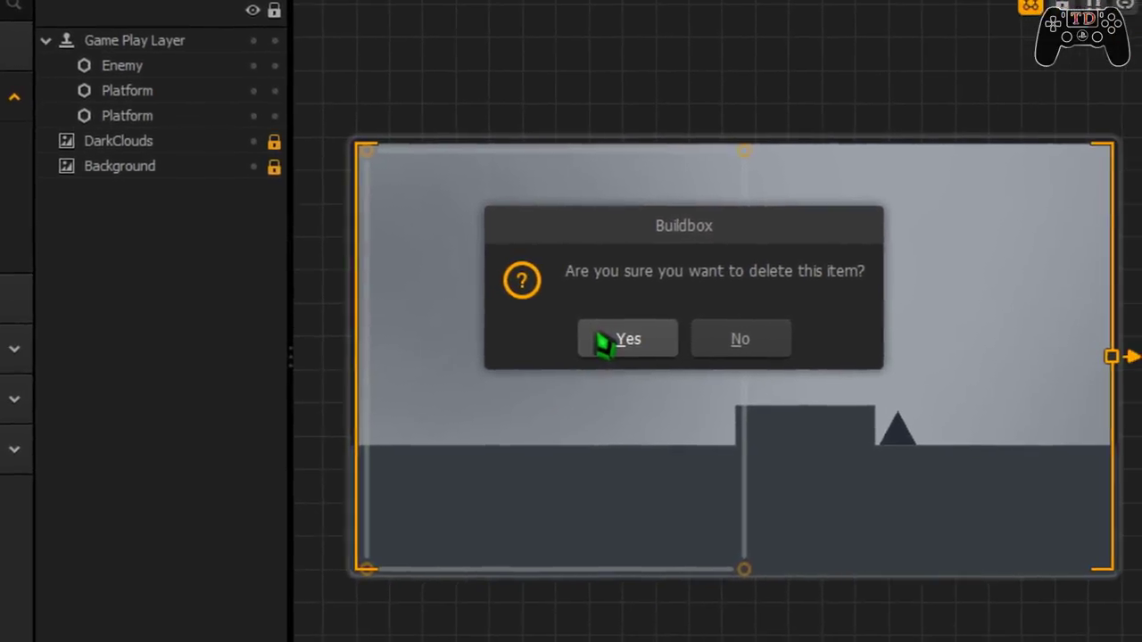
{"action": "left_click", "coordinate": [791, 457]}
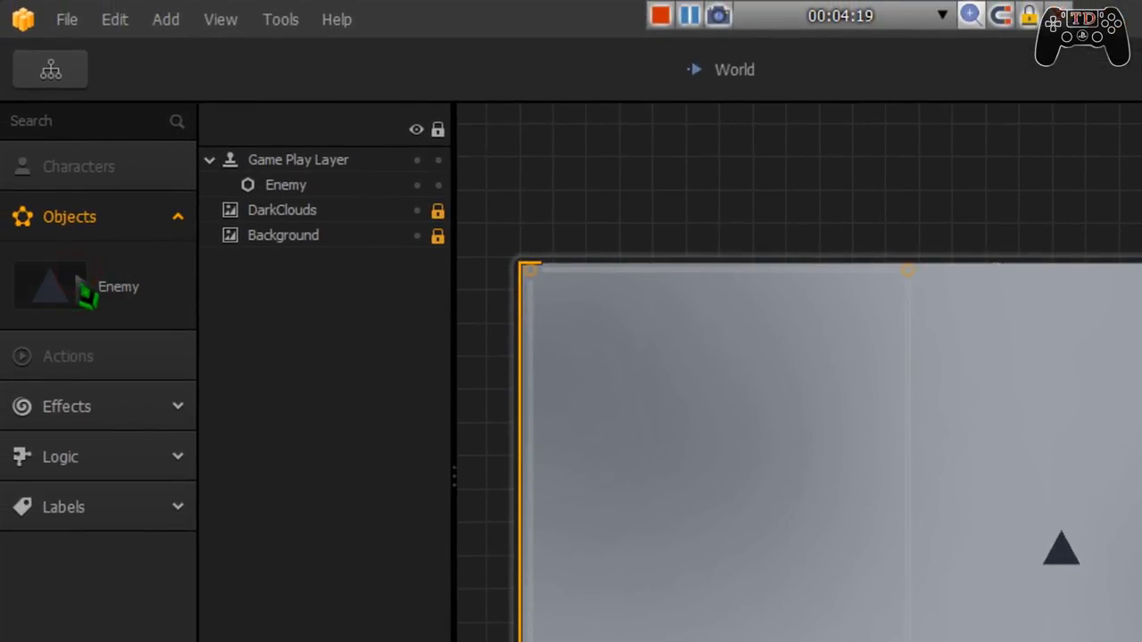
{"action": "left_click", "coordinate": [75, 272]}
{"action": "left_click", "coordinate": [791, 456]}
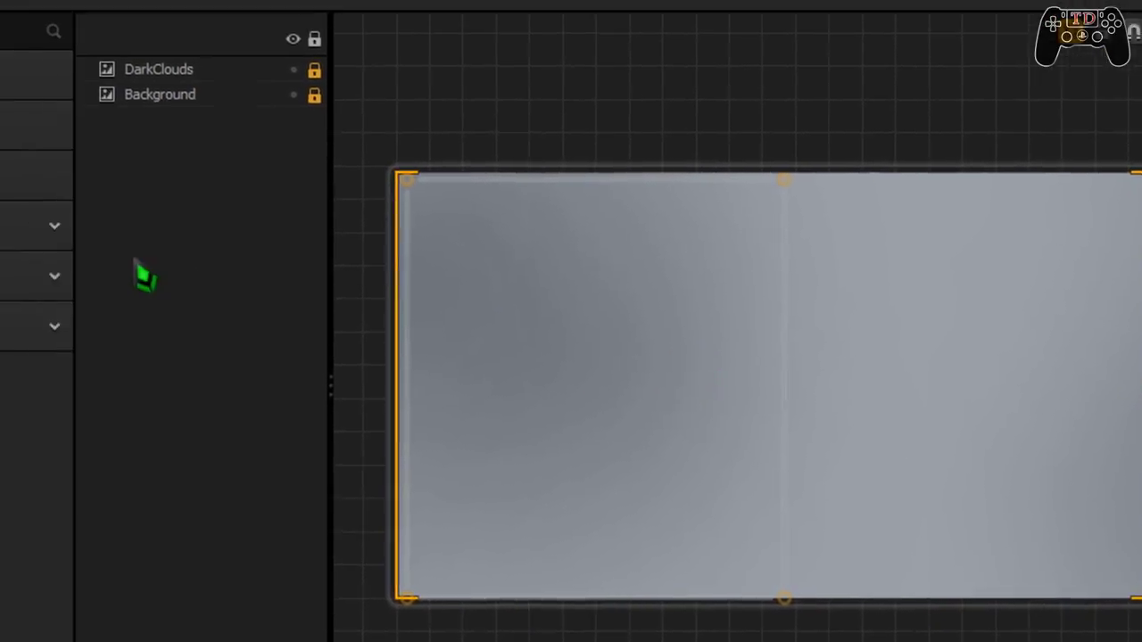
{"action": "left_click", "coordinate": [57, 226]}
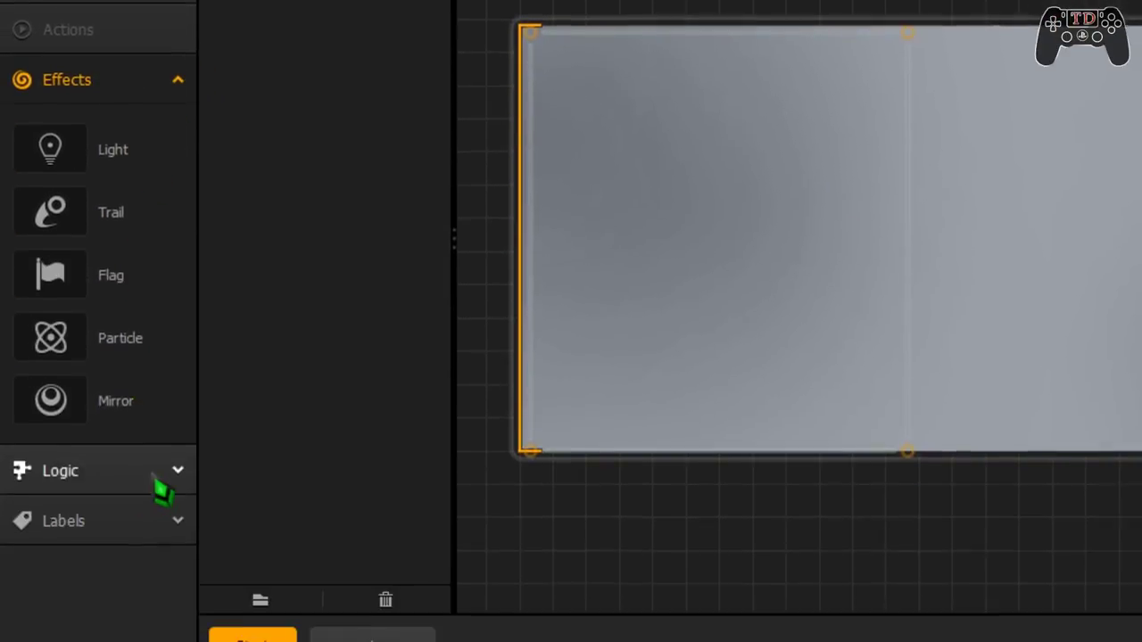
{"action": "left_click", "coordinate": [175, 641]}
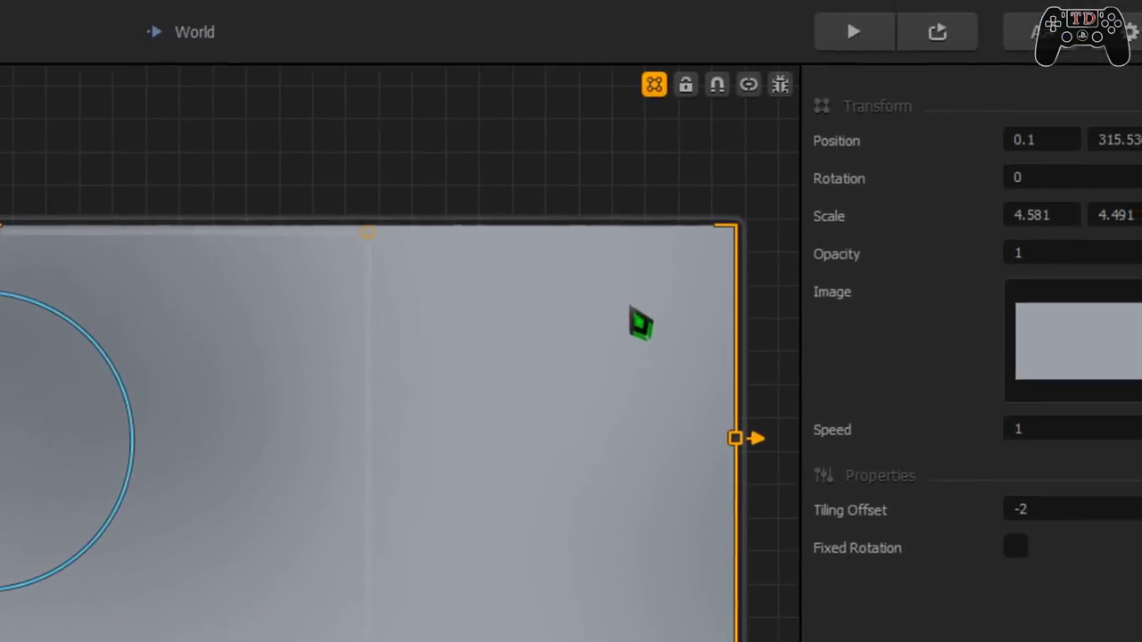
{"action": "left_click", "coordinate": [171, 318]}
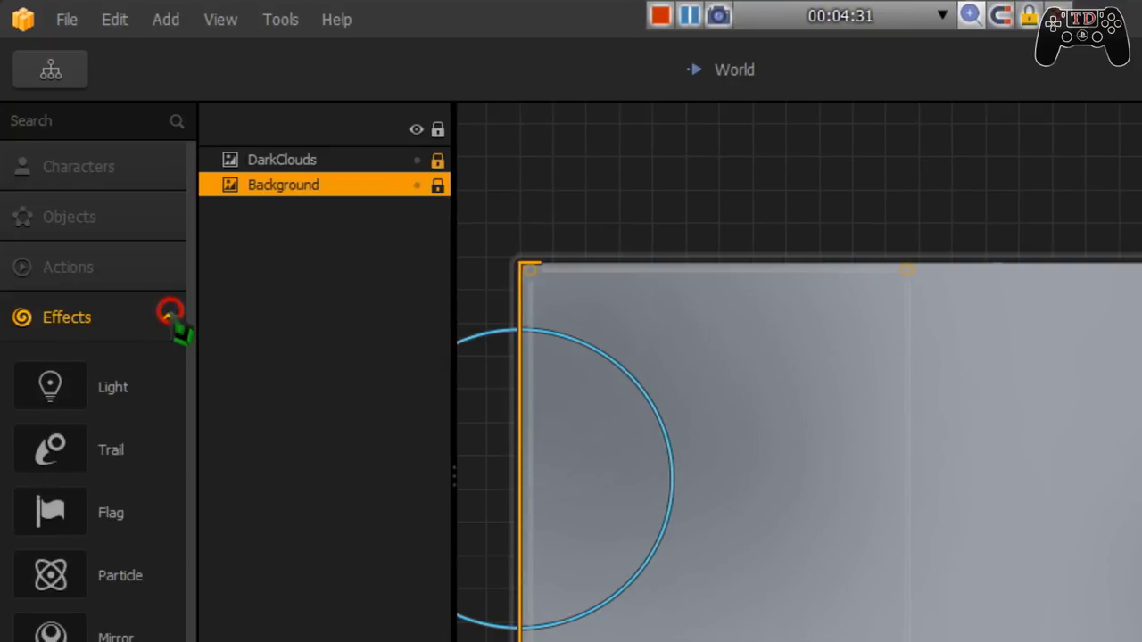
{"action": "left_click", "coordinate": [173, 314]}
{"action": "left_click", "coordinate": [178, 366]}
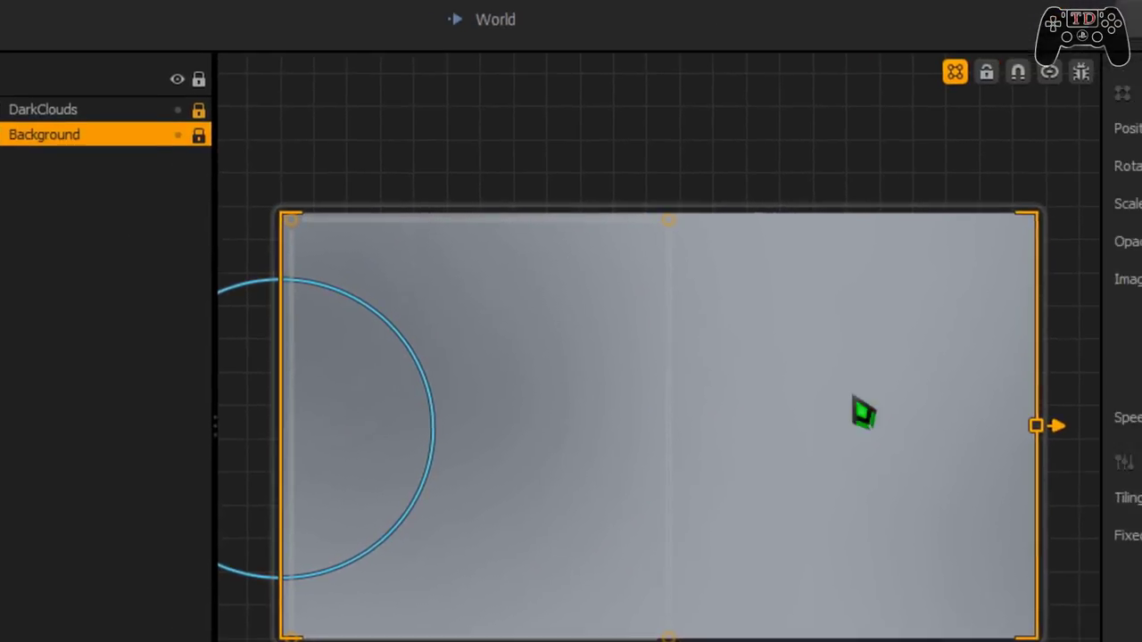
{"action": "left_click", "coordinate": [62, 18]}
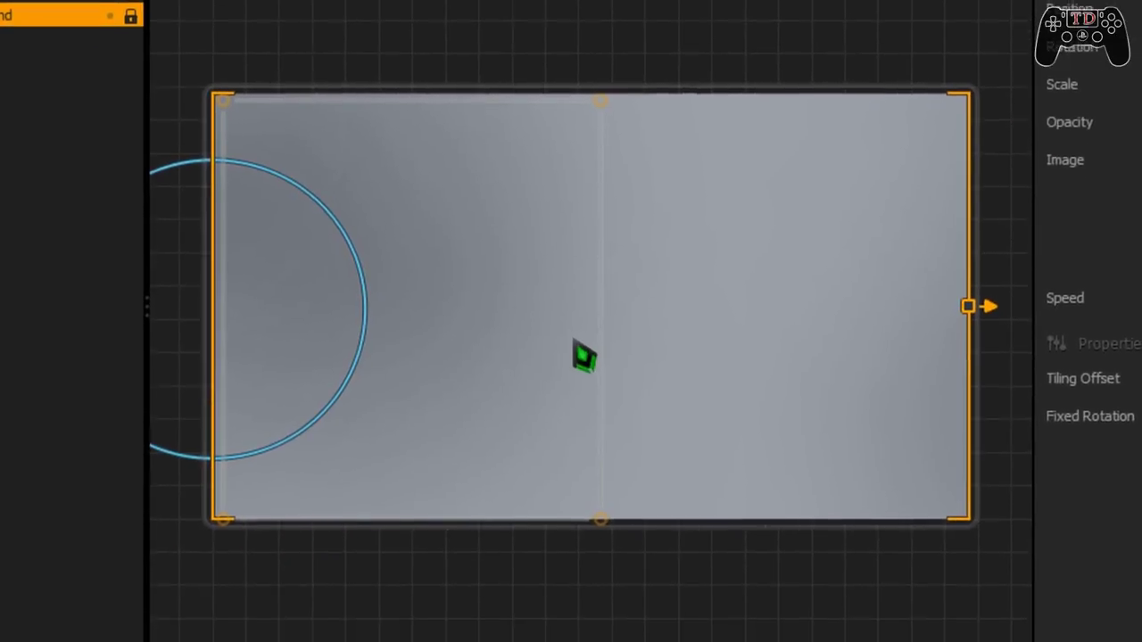
{"action": "left_click", "coordinate": [343, 342]}
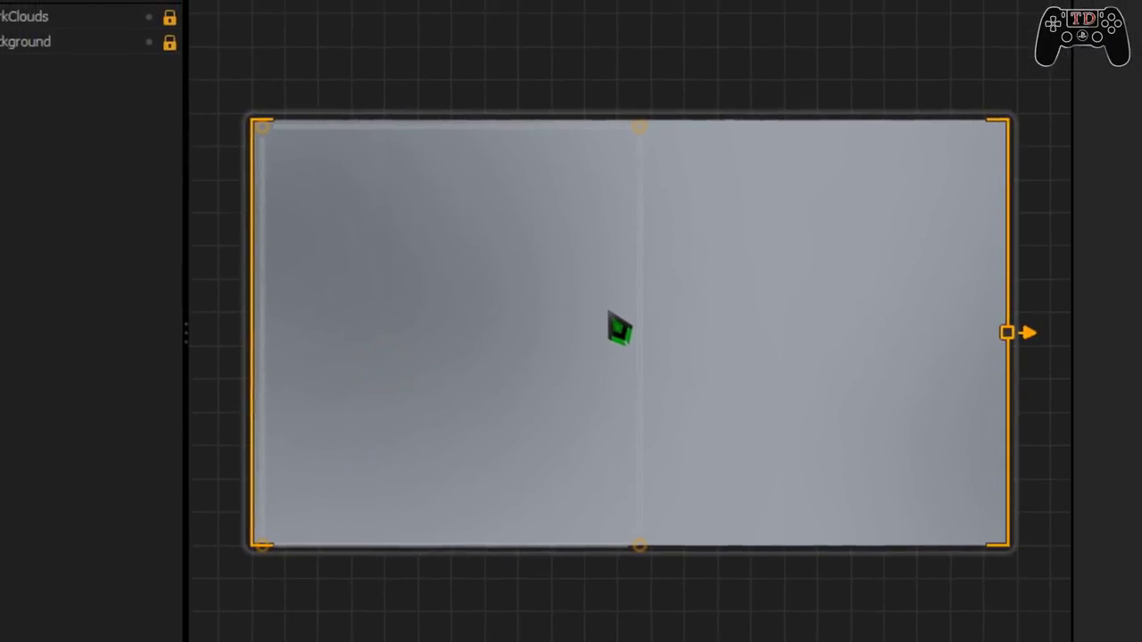